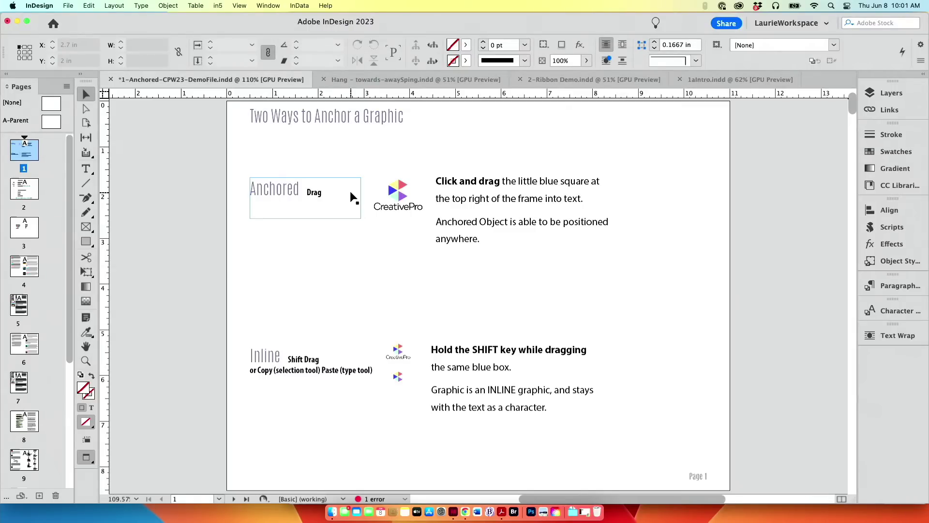
# Switch to Normal screen mode and anchor the large CreativePro logo at the start of the "Click and drag" paragraph.
pyautogui.press('w')
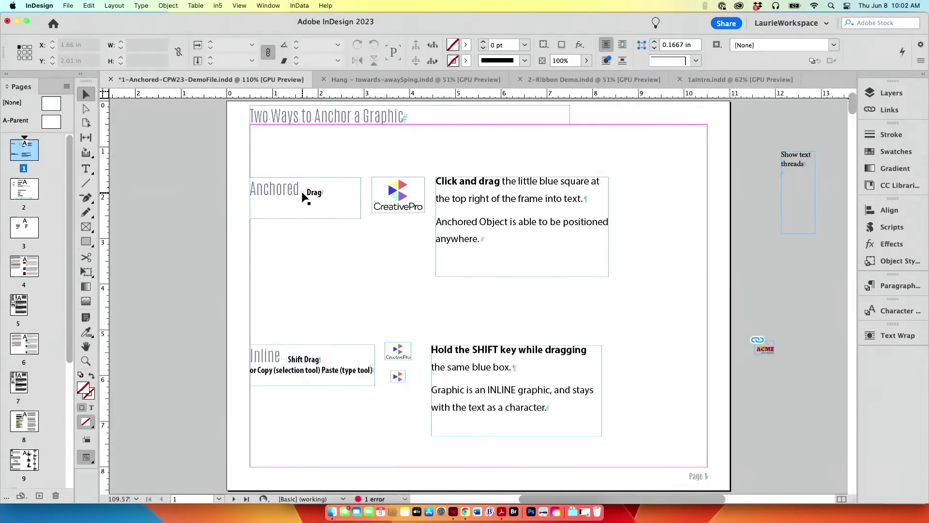
pyautogui.press('super+equal')
pyautogui.press('super+equal')
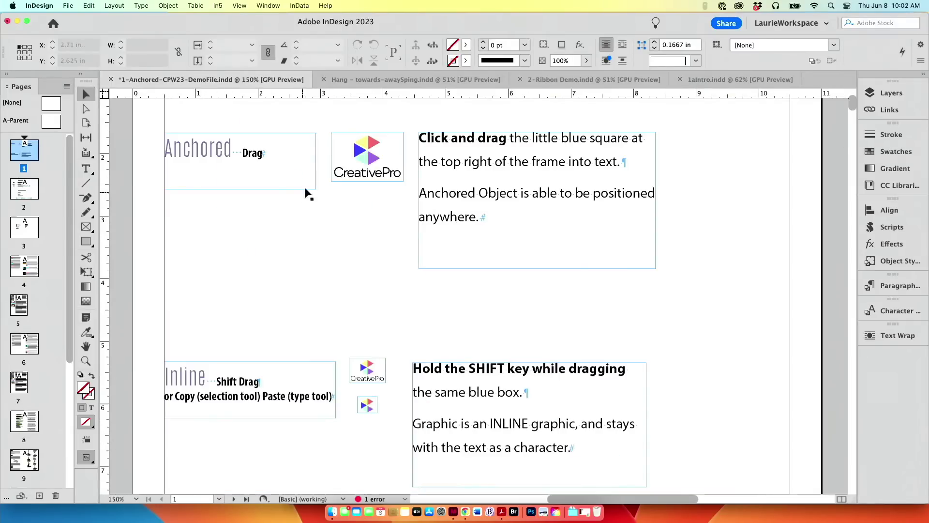
pyautogui.click(372, 164)
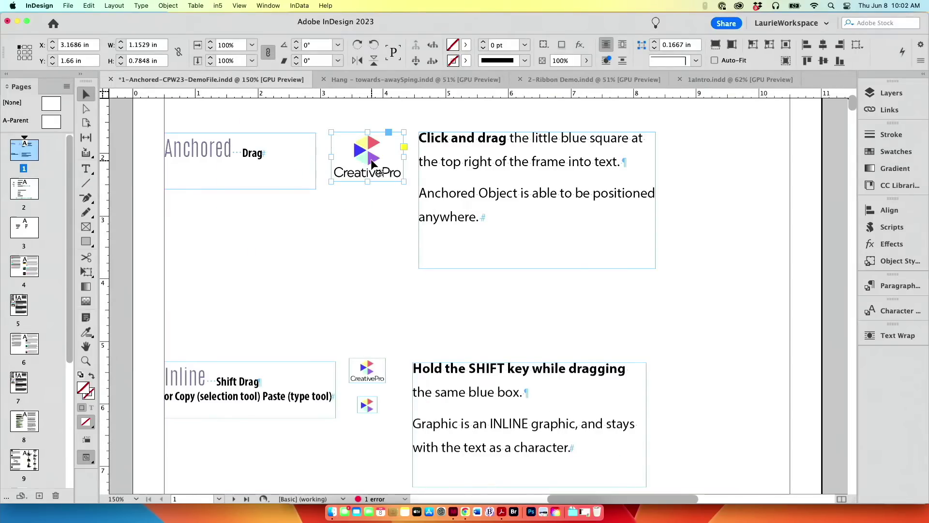
pyautogui.hscroll(-1, 387, 160)
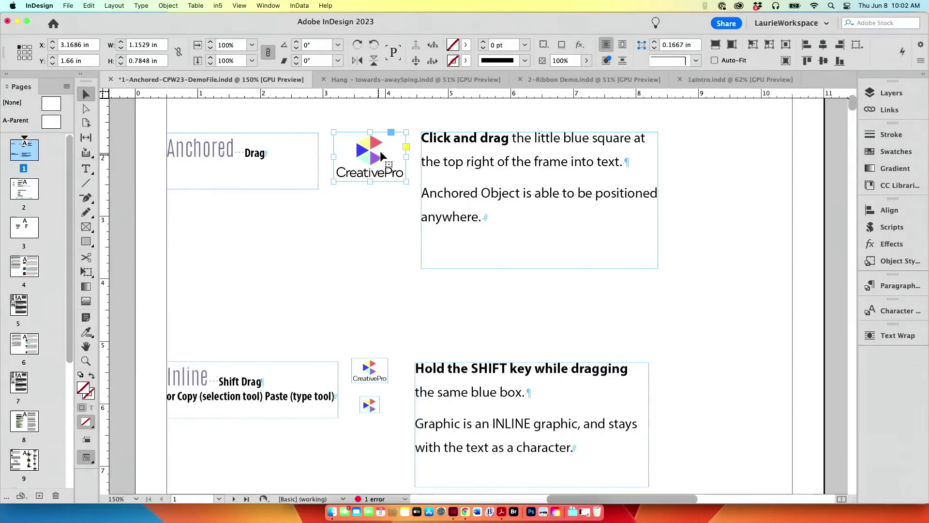
pyautogui.click(448, 154)
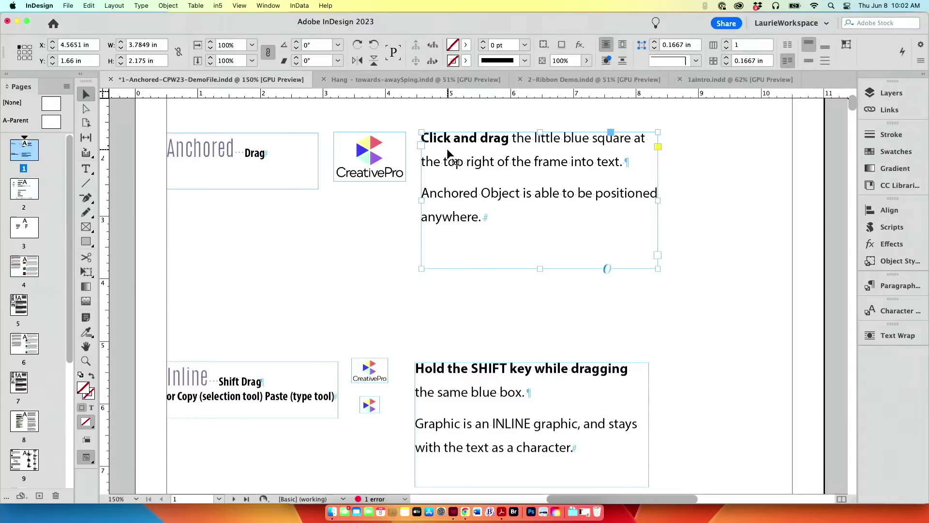
pyautogui.click(379, 154)
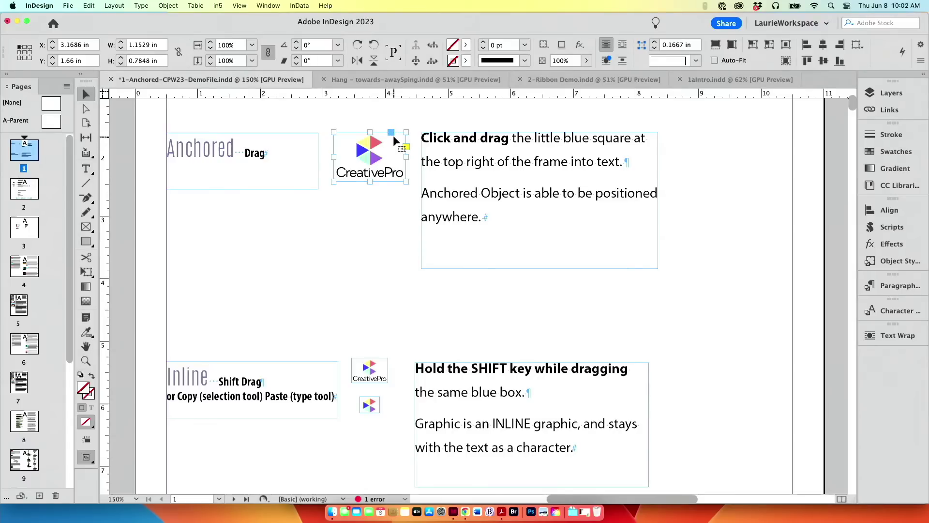
pyautogui.moveTo(391, 133); pyautogui.dragTo(425, 142)
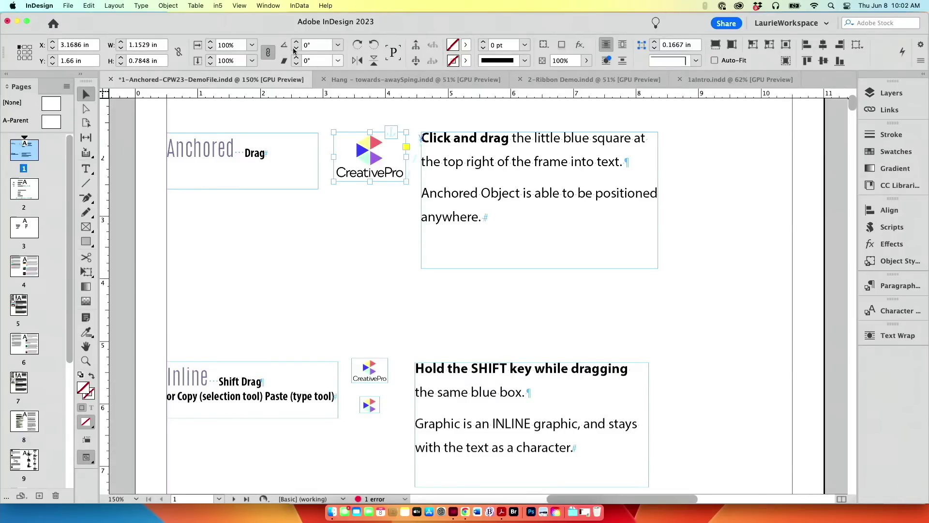
# Hide the text threads.
pyautogui.click(239, 5)
pyautogui.moveTo(282, 217)
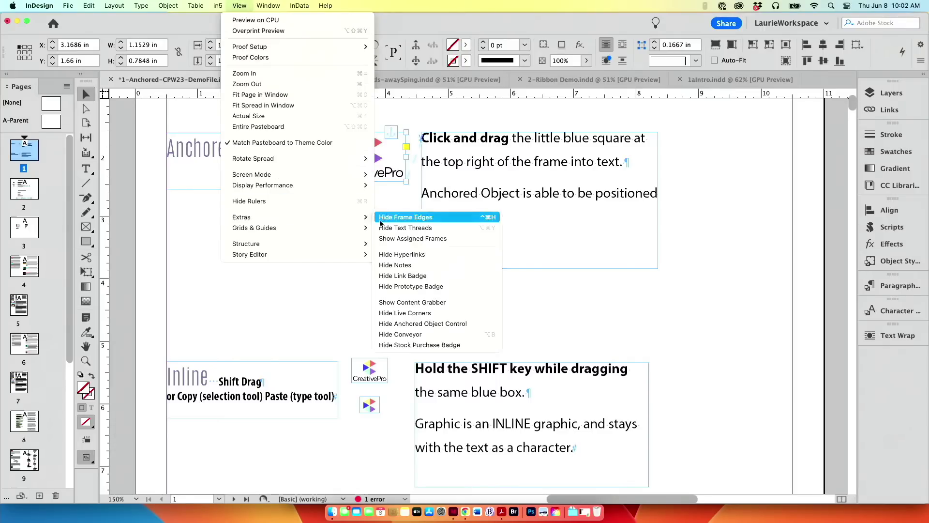
pyautogui.click(404, 229)
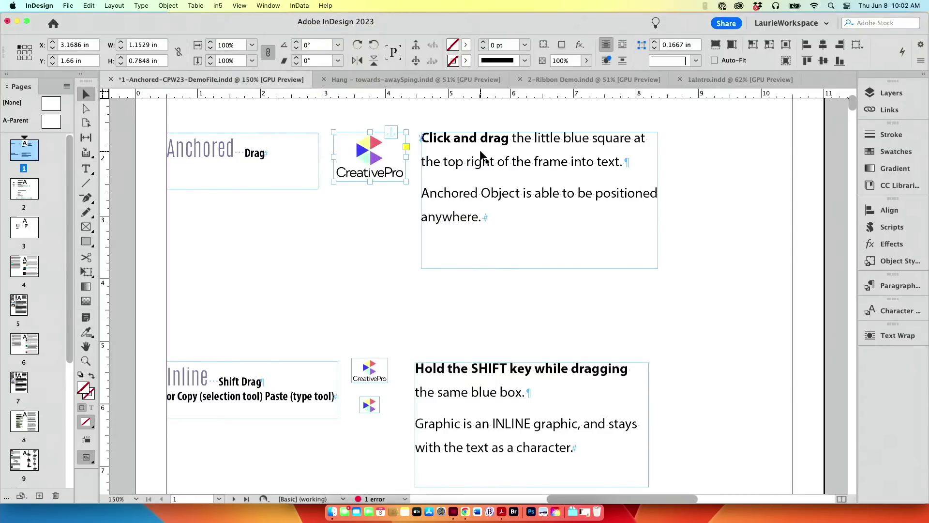
# Show the text threads again so the link between the anchored logo and its text marker is drawn.
pyautogui.press('super+equal')
pyautogui.press('super+equal')
pyautogui.press('super+equal')
pyautogui.press('super+equal')
pyautogui.press('super+equal')
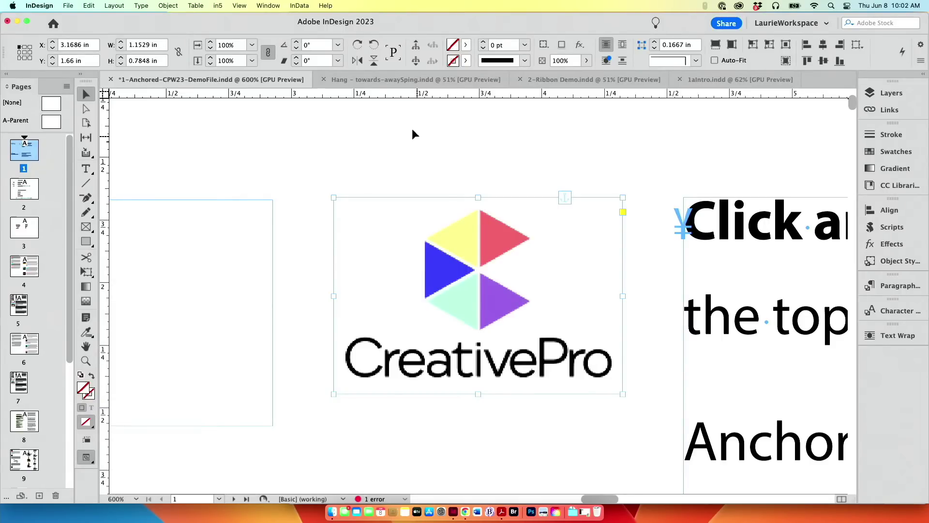
pyautogui.click(239, 6)
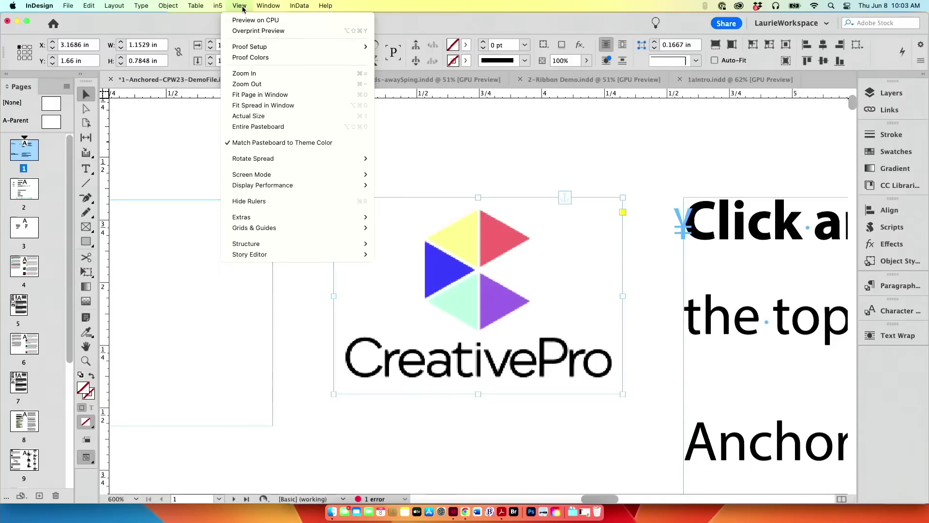
pyautogui.moveTo(292, 220)
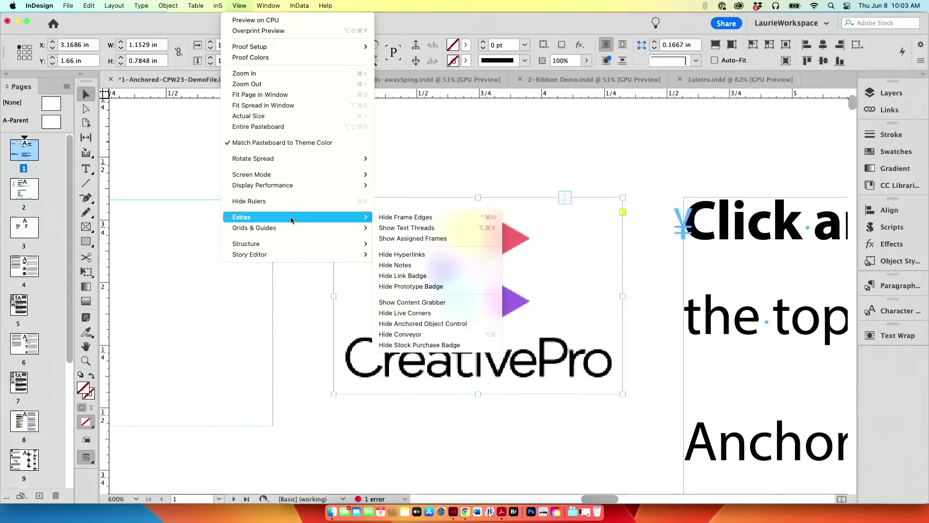
pyautogui.click(435, 228)
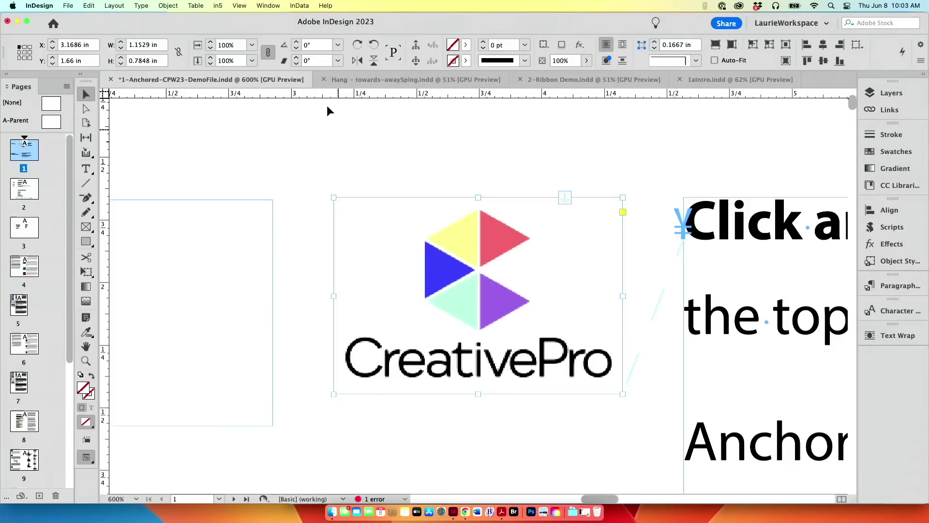
pyautogui.click(251, 7)
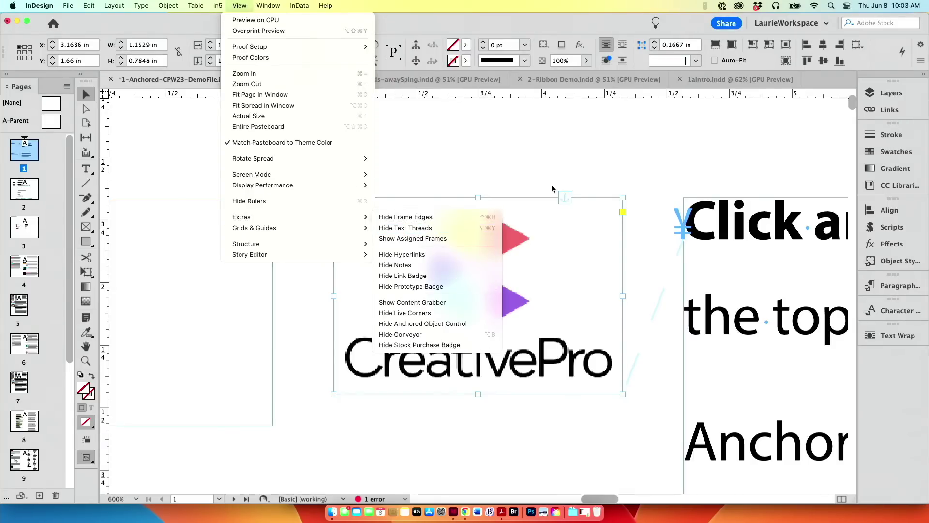
pyautogui.click(602, 147)
# Move the "Click and drag" text frame with its anchored logo to about X 5.125 in, Y 1.125 in.
pyautogui.press('super+minus')
pyautogui.press('super+minus')
pyautogui.press('super+minus')
pyautogui.press('super+minus')
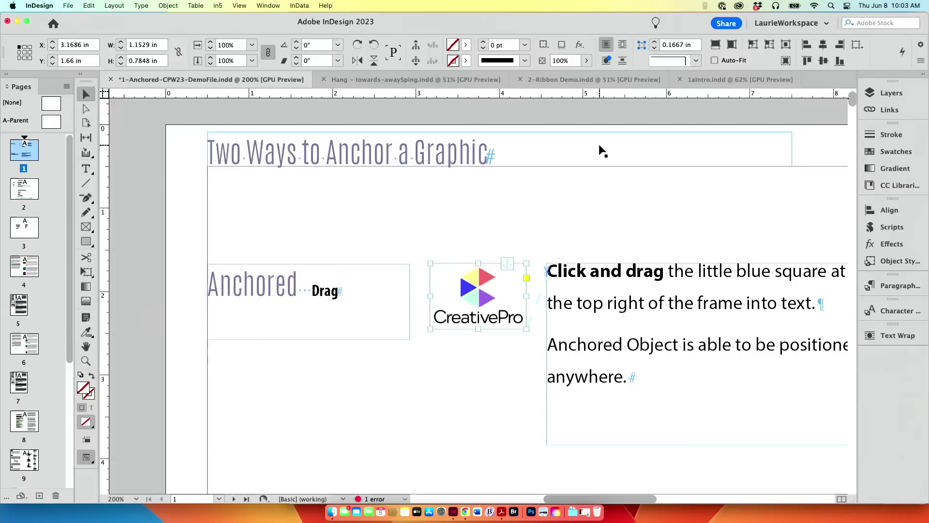
pyautogui.hscroll(-1, 503, 321)
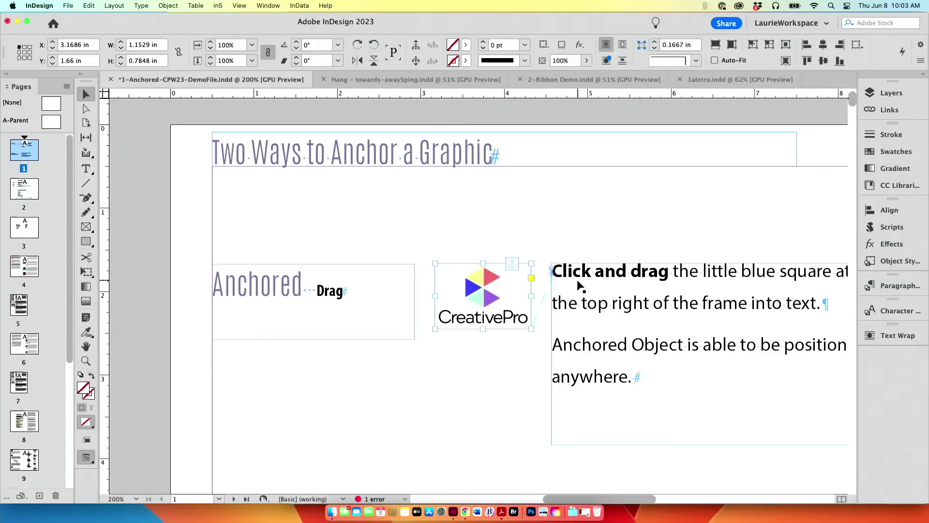
pyautogui.press('super+minus')
pyautogui.moveTo(591, 307); pyautogui.dragTo(676, 290)
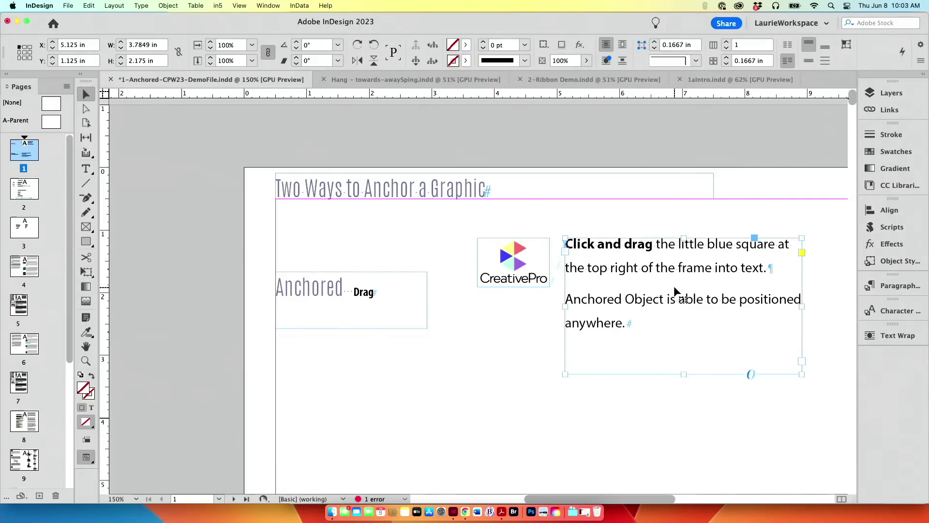
# Move the logo's anchor to the start of the "Anchored Object" paragraph, and move the text frame to about X 5.1 in, Y 1.67 in.
pyautogui.click(541, 271)
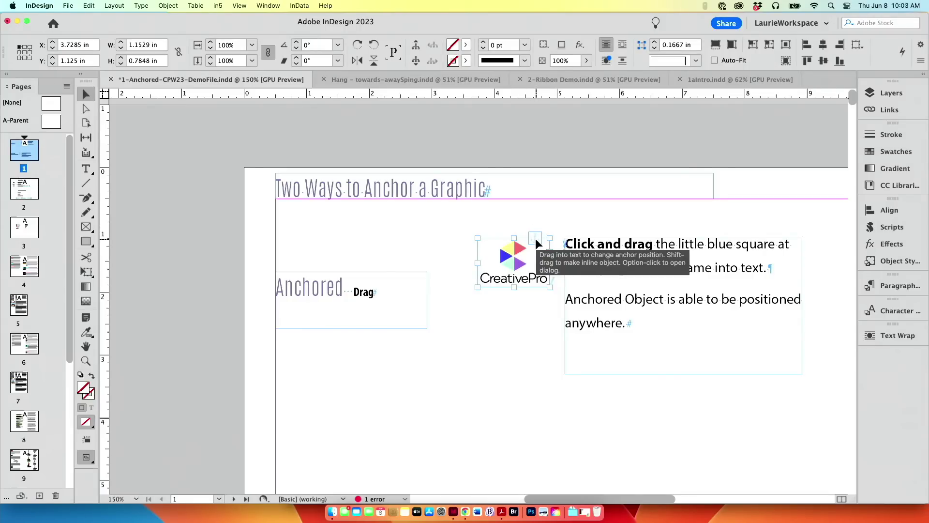
pyautogui.moveTo(536, 243); pyautogui.dragTo(558, 267)
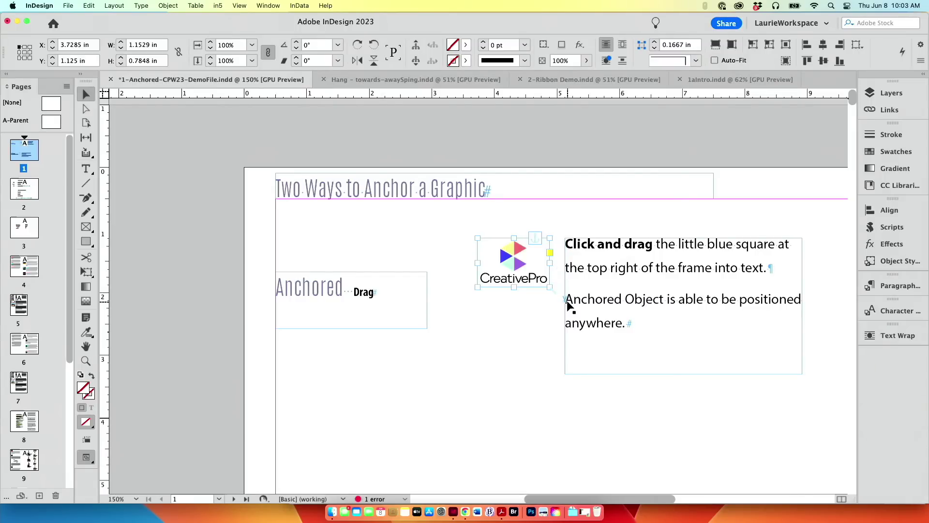
pyautogui.moveTo(632, 291); pyautogui.dragTo(630, 326)
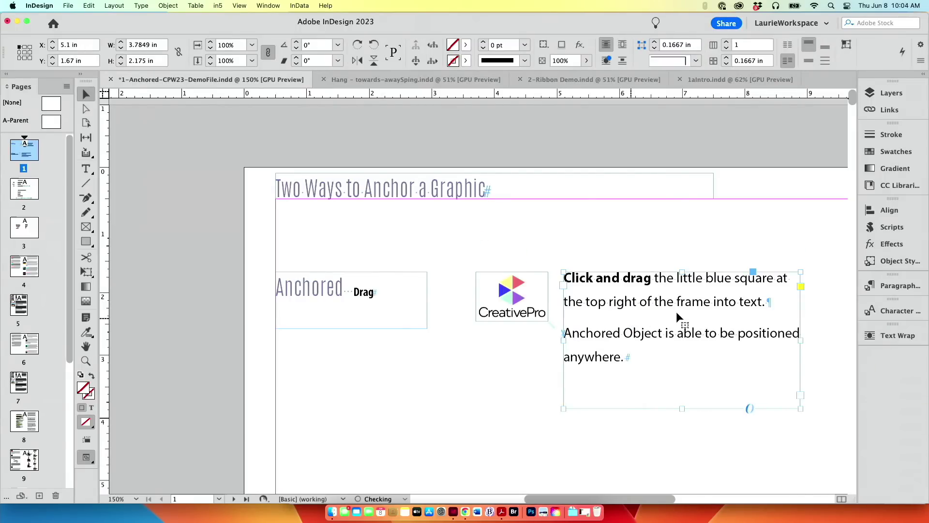
# Add the filler text "skdjsklfjsdkfj sldjflsdf lsflshflkjsh f;jsd;f sjf;lsjf;jsd;fjs;iodfj" at the end of the first paragraph of the anchored example.
pyautogui.doubleClick(762, 301)
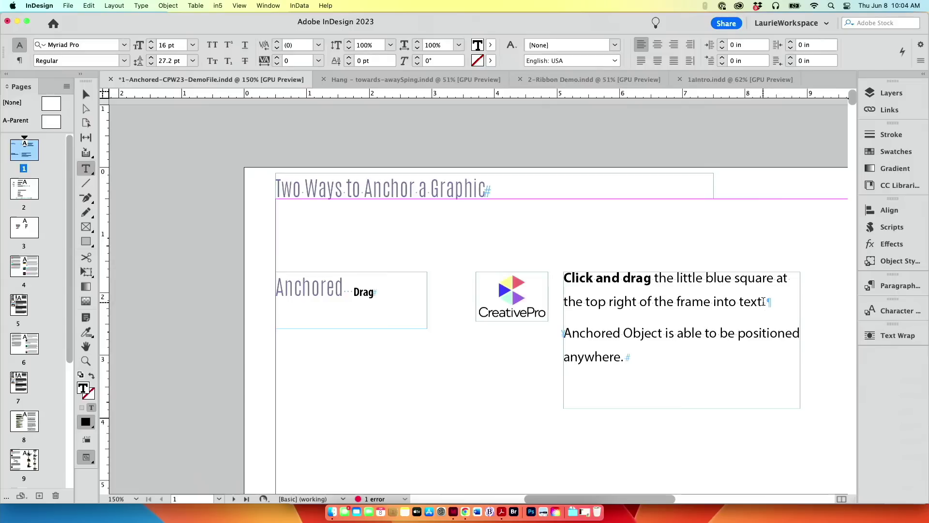
pyautogui.write('skdjsklfjsdkfj sldjflsdf lsflshflkjs')
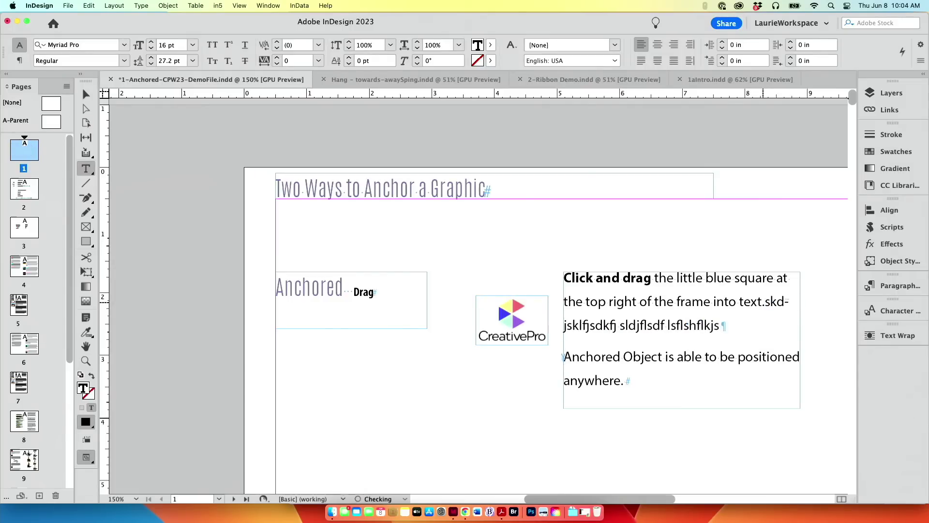
pyautogui.write('h f;jsd;f sjf;lsjf;jsd;fjs;iodfj')
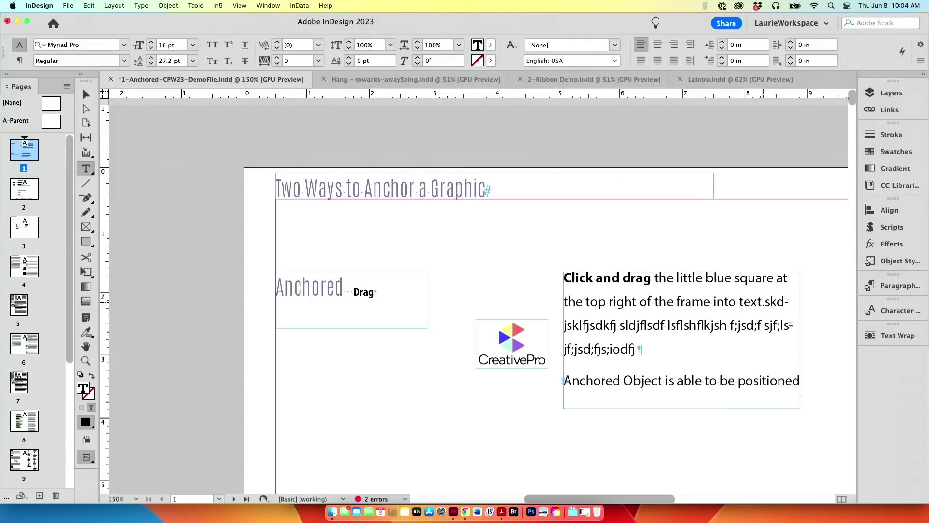
# Reposition the anchored CreativePro logo slightly lower, at about X 3.66 in, Y 3.06 in.
pyautogui.scroll(-2, 454, 231)
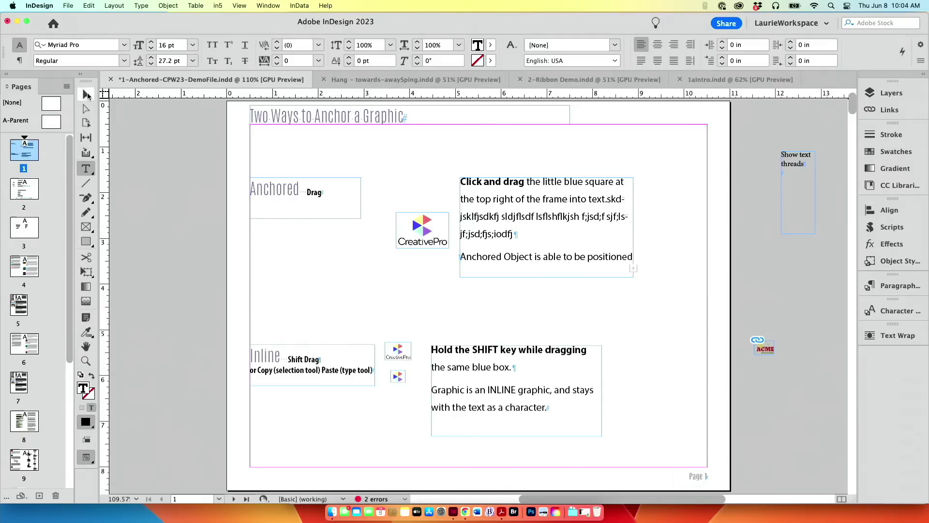
pyautogui.click(86, 93)
pyautogui.moveTo(427, 245); pyautogui.dragTo(432, 271)
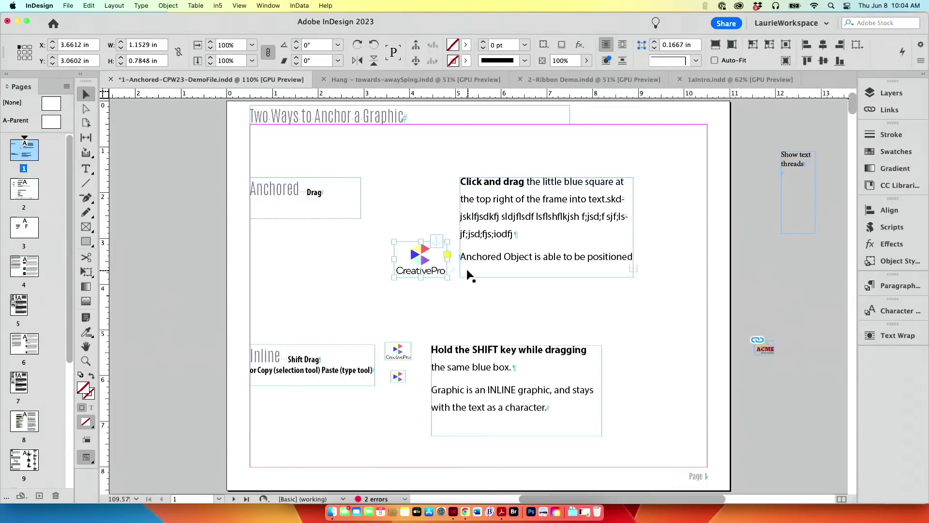
# Place the small CreativePro logo as an inline object after "Hold" in the Inline example's text frame.
pyautogui.click(409, 348)
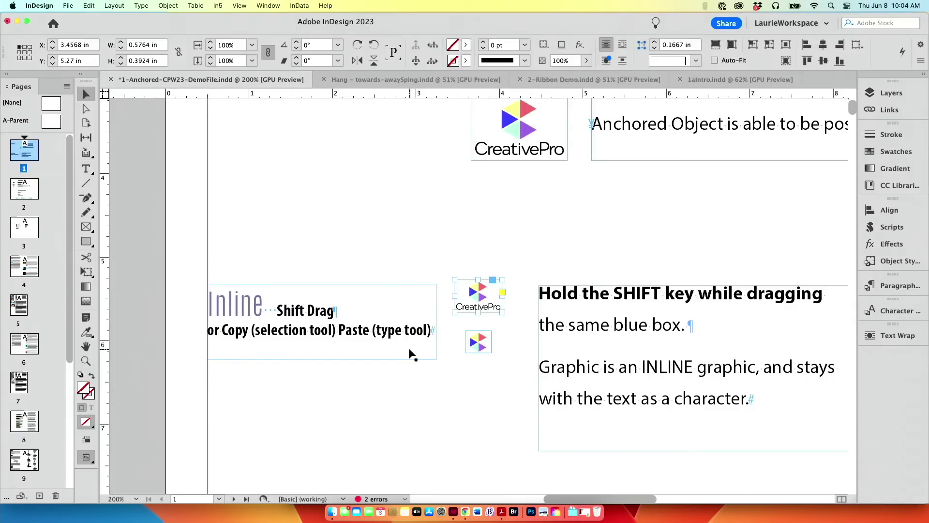
pyautogui.hscroll(3, 462, 341)
pyautogui.scroll(-1, 462, 341)
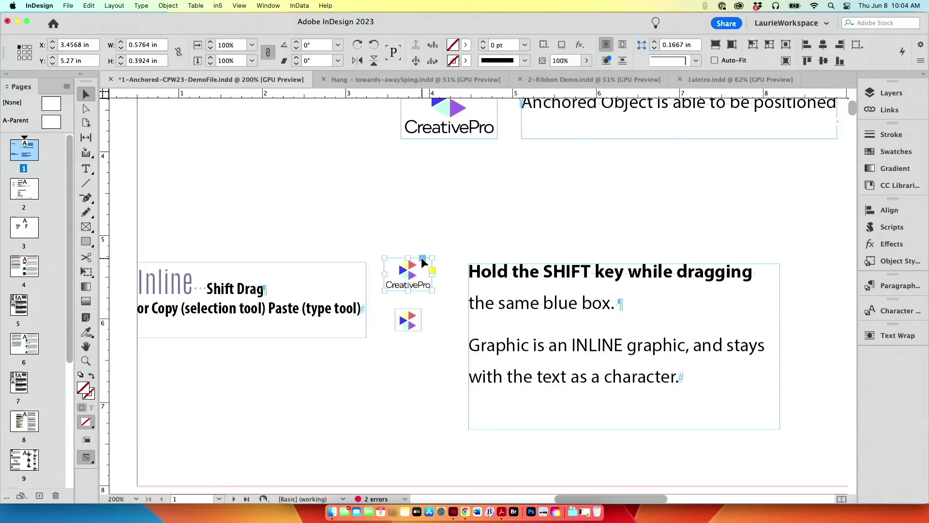
pyautogui.moveTo(423, 261); pyautogui.dragTo(470, 271)
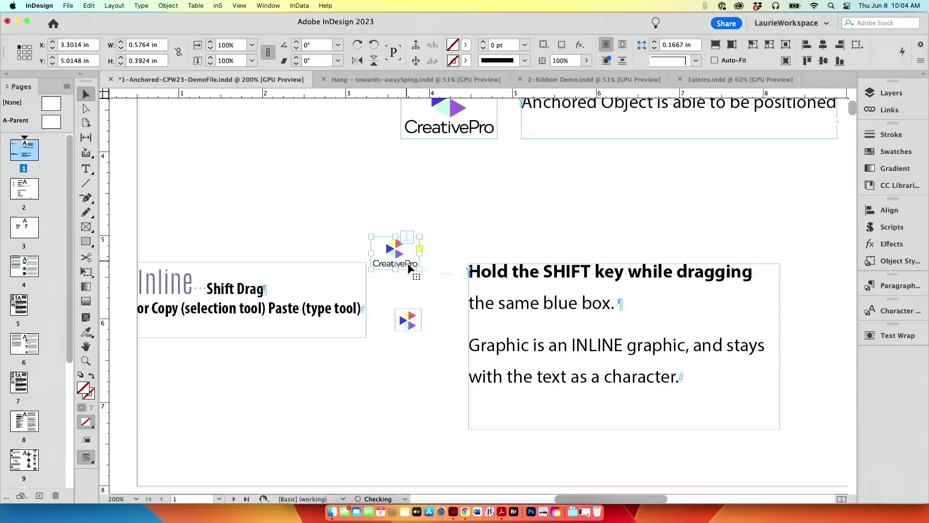
pyautogui.press('super+z')
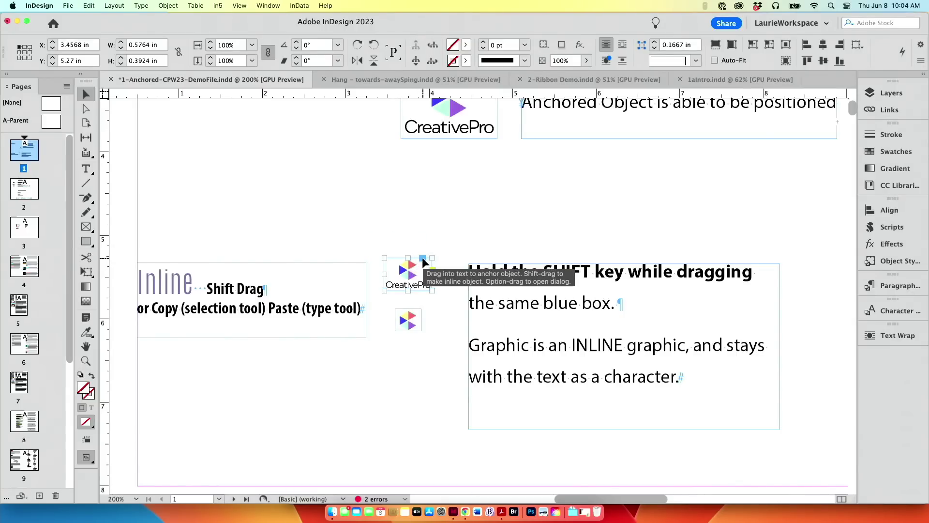
pyautogui.moveTo(422, 260); pyautogui.dragTo(512, 275)
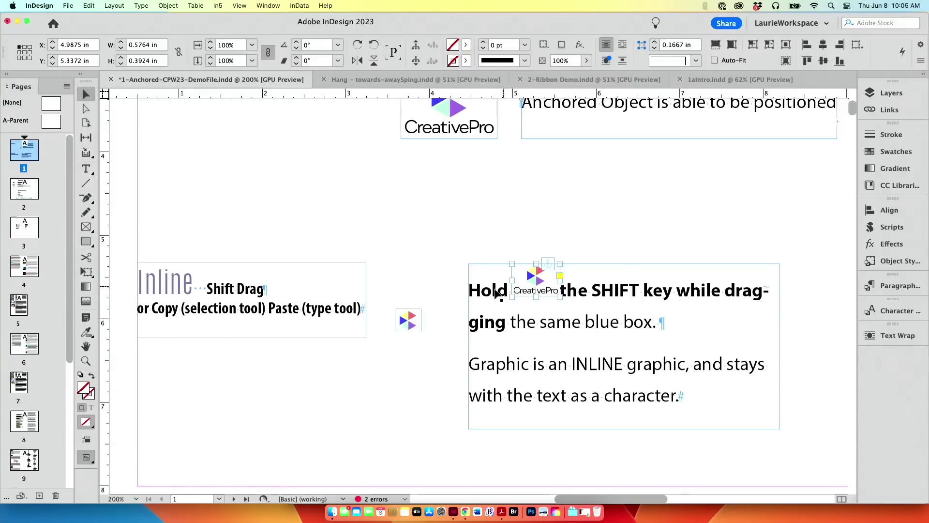
# Insert the test text "mae fskfjskj" before "Hold" and delete it again, leaving text editing.
pyautogui.doubleClick(498, 291)
pyautogui.write('mae fskf')
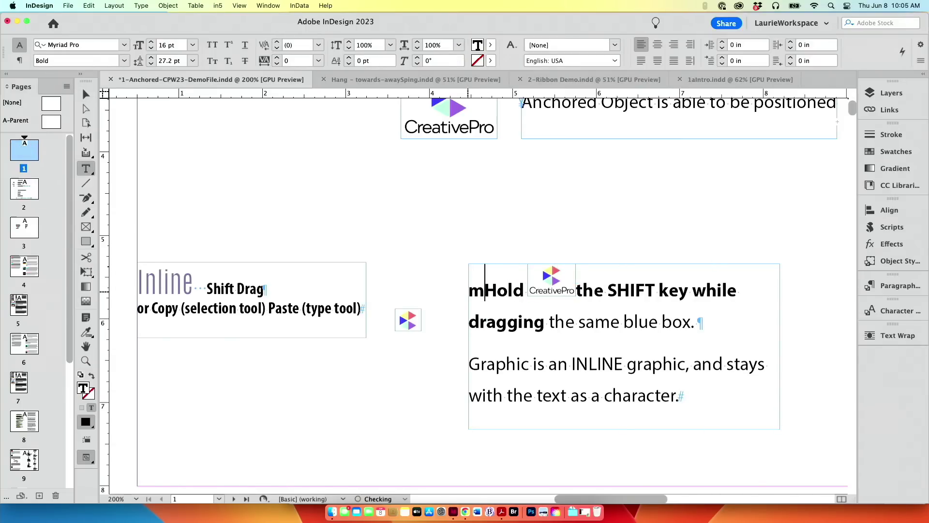
pyautogui.write('jskj')
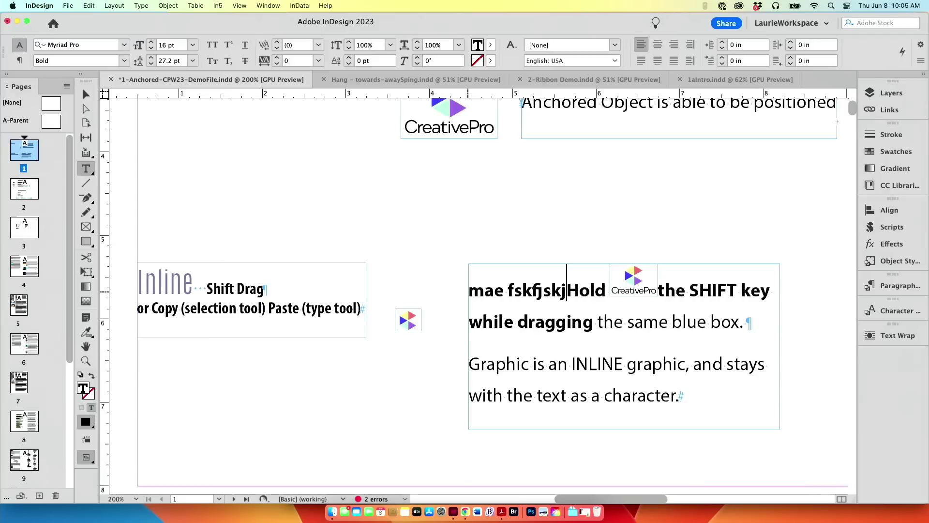
pyautogui.press('BackSpace')
pyautogui.press('BackSpace')
pyautogui.press('BackSpace')
pyautogui.press('BackSpace')
pyautogui.press('BackSpace')
pyautogui.press('BackSpace')
pyautogui.press('BackSpace')
pyautogui.press('BackSpace')
pyautogui.press('BackSpace')
pyautogui.press('BackSpace')
pyautogui.press('BackSpace')
pyautogui.press('BackSpace')
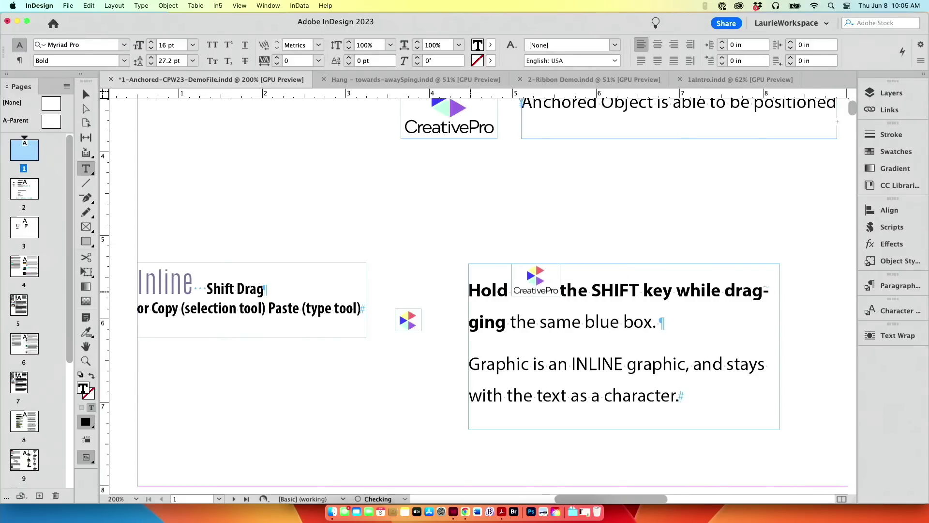
pyautogui.press('Escape')
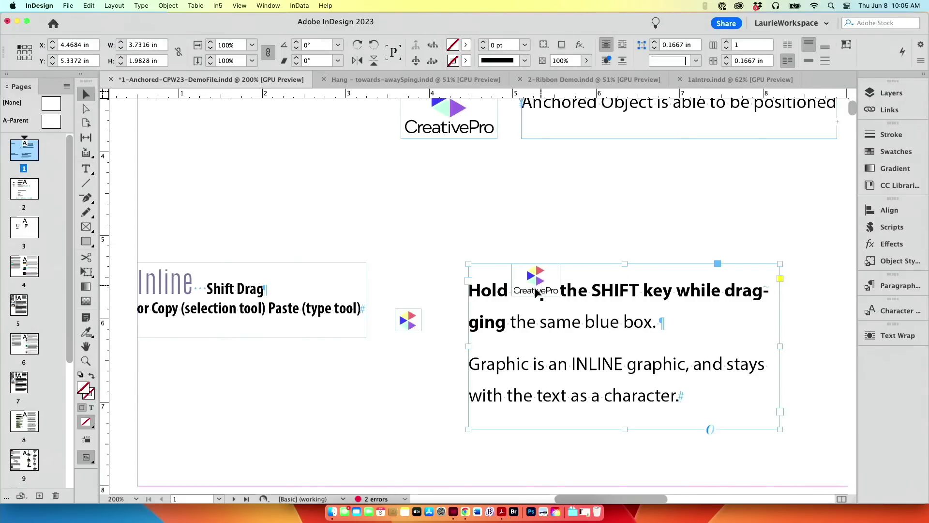
# Copy the small symbol-only logo and paste it inline after "INLINE" in the second paragraph of the Inline example.
pyautogui.click(412, 323)
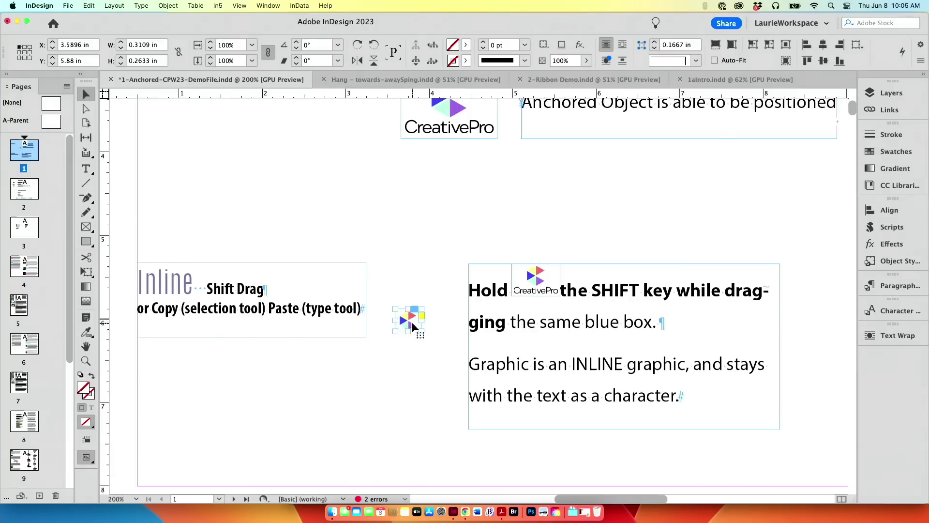
pyautogui.scroll(-1, 414, 327)
pyautogui.click(89, 6)
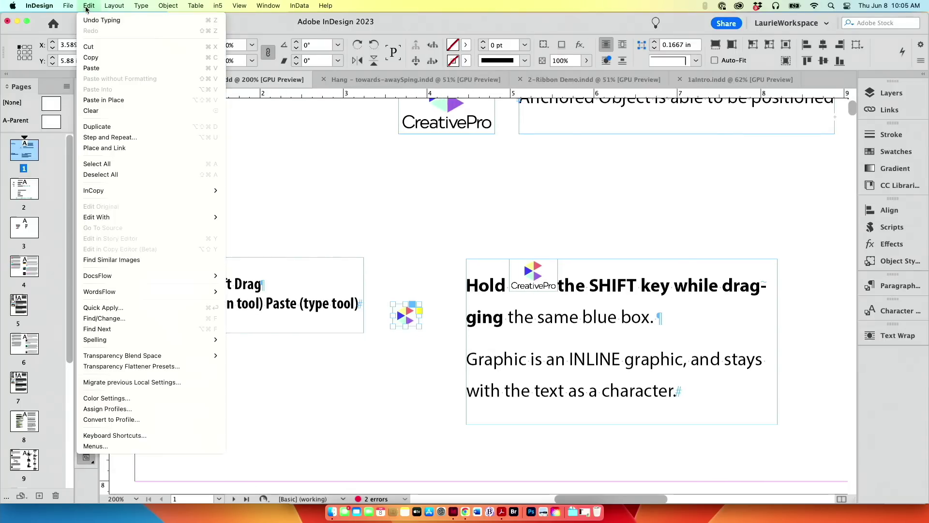
pyautogui.click(91, 58)
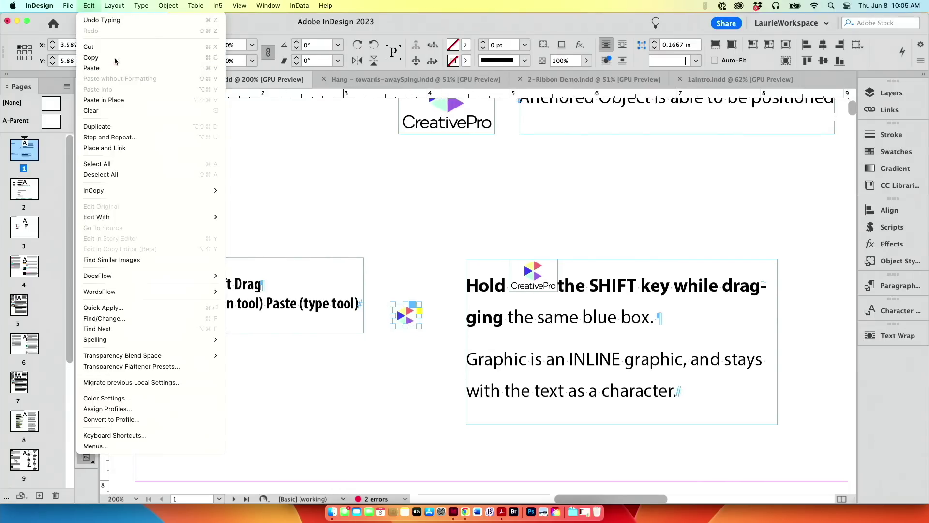
pyautogui.doubleClick(600, 361)
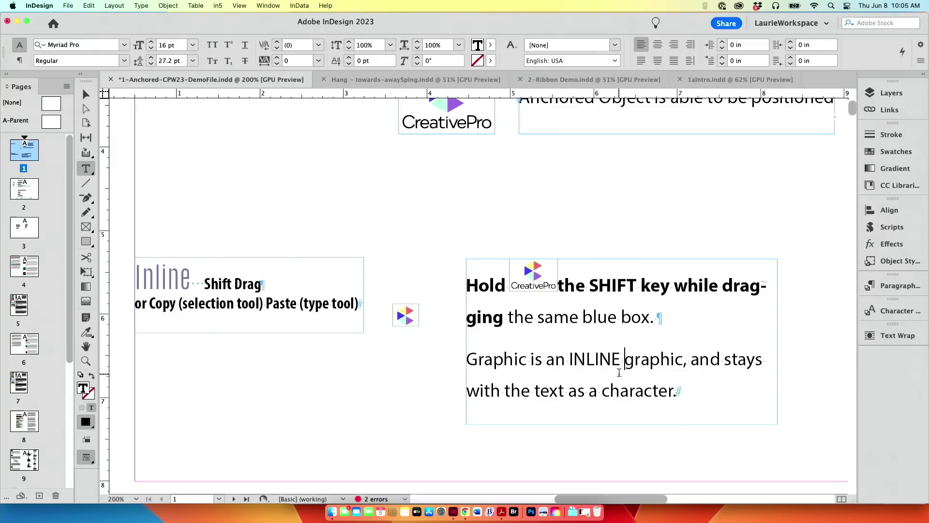
pyautogui.click(89, 6)
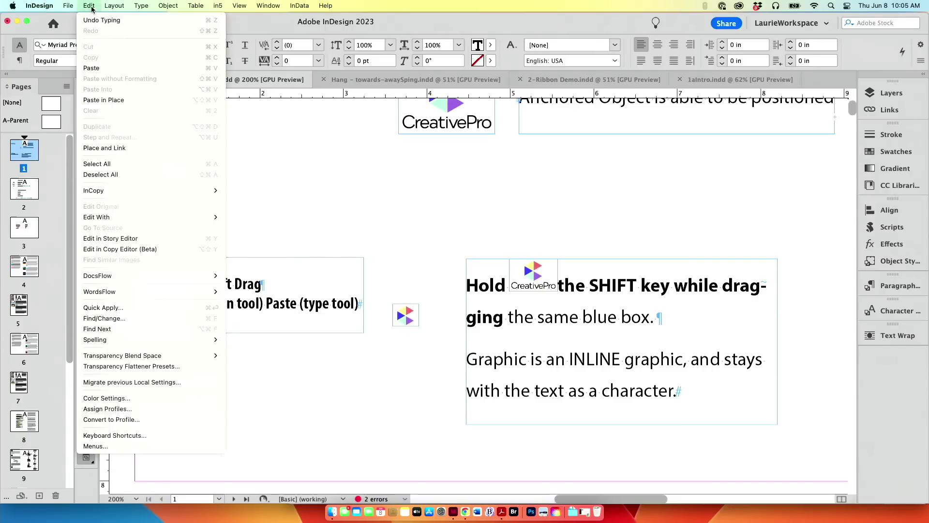
pyautogui.click(117, 71)
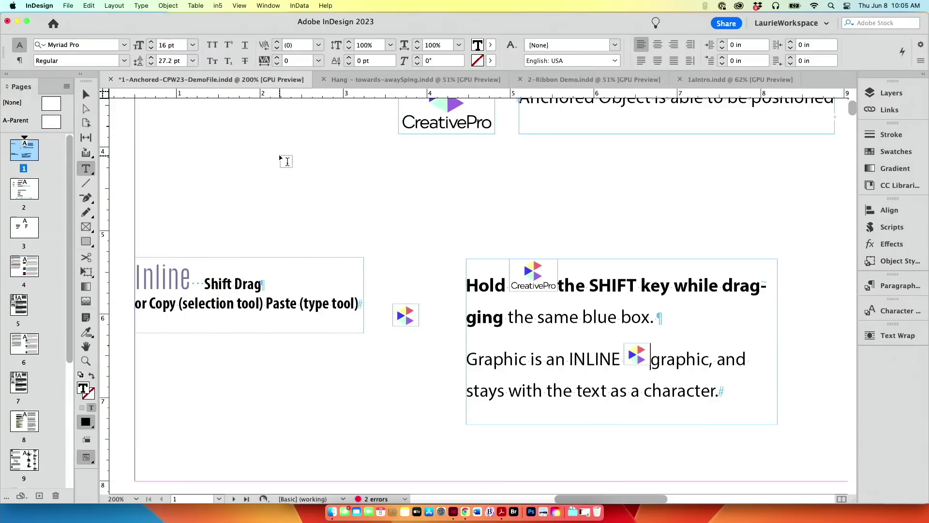